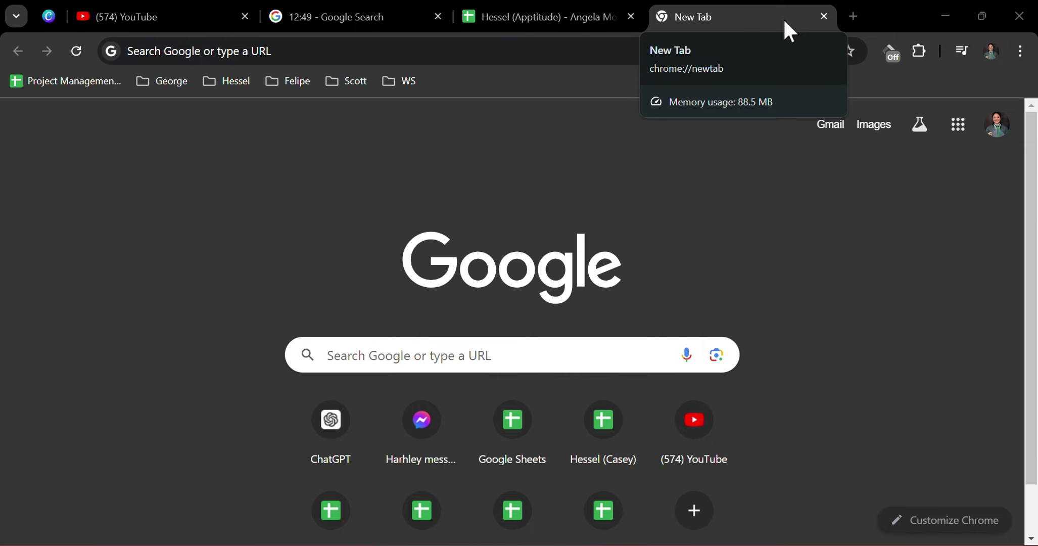
Run a Google search for 'google workspace'.
left_click(401, 349)
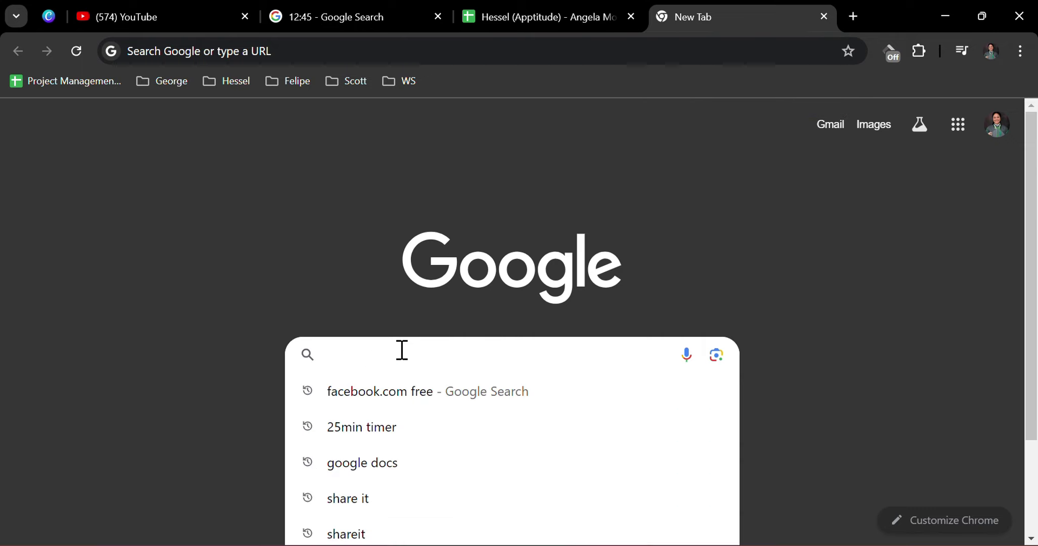
type("google work")
key("Return")
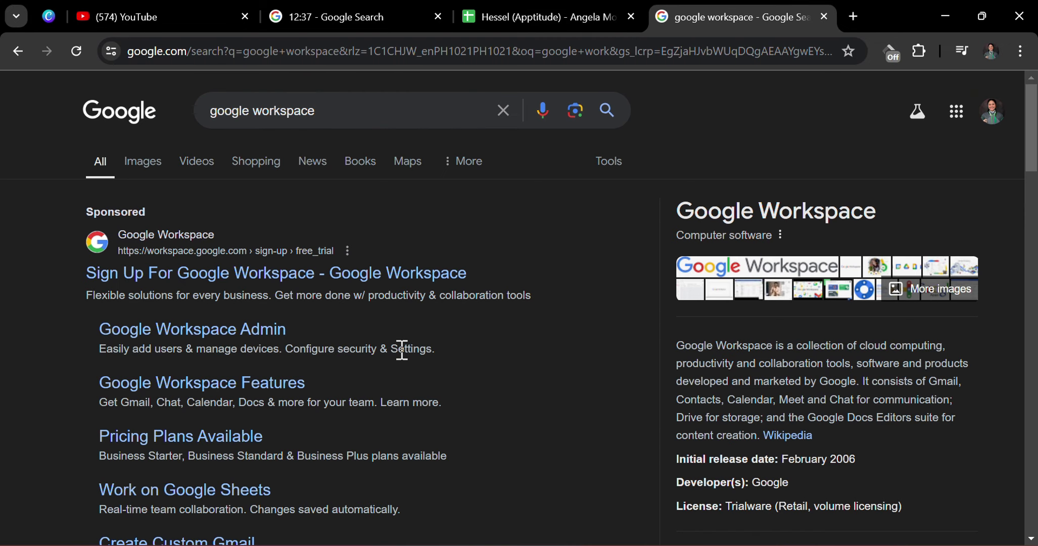
Open the sponsored Google Workspace ad and start the free-trial sign-up.
left_click(400, 348)
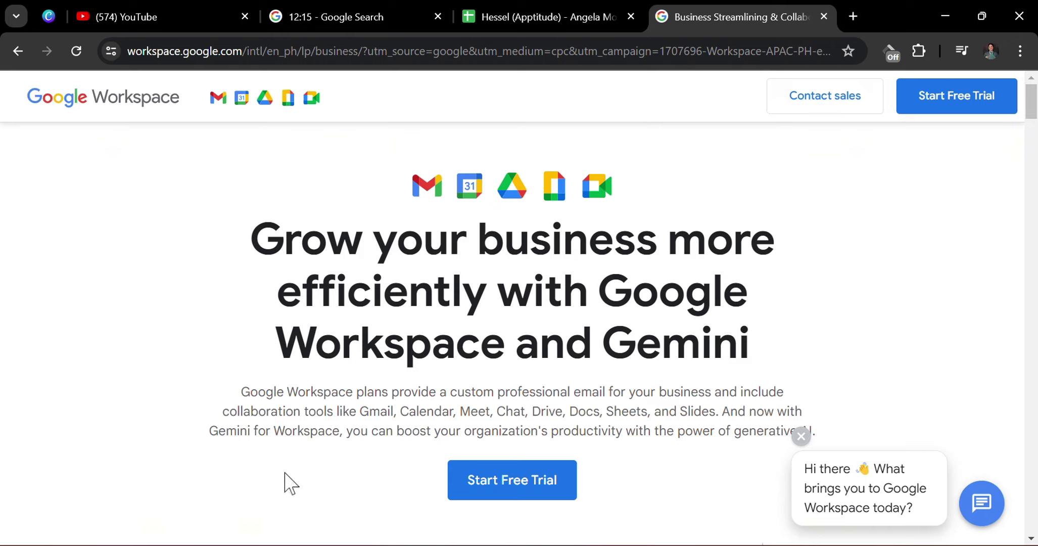
left_click(487, 477)
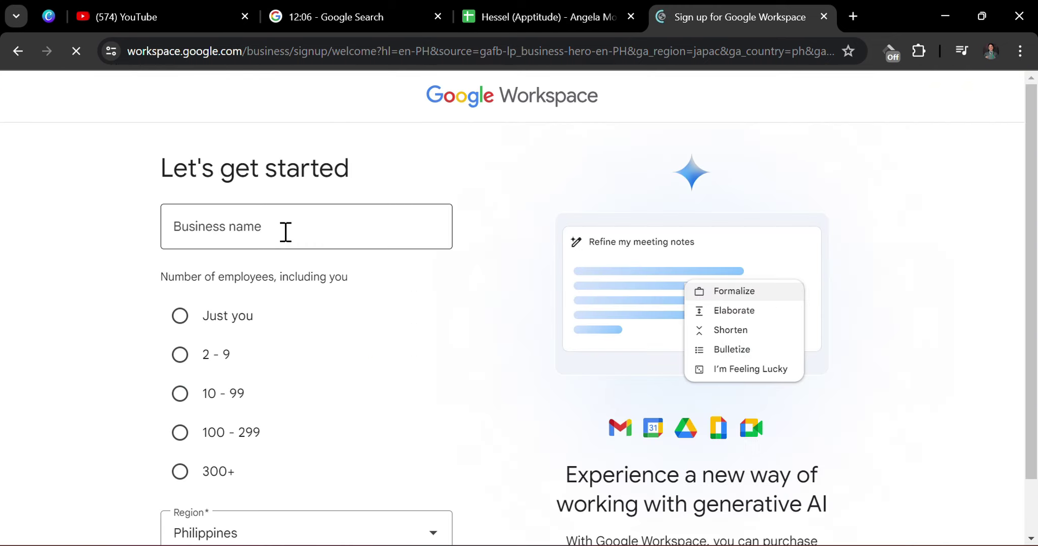
key("alt+Left")
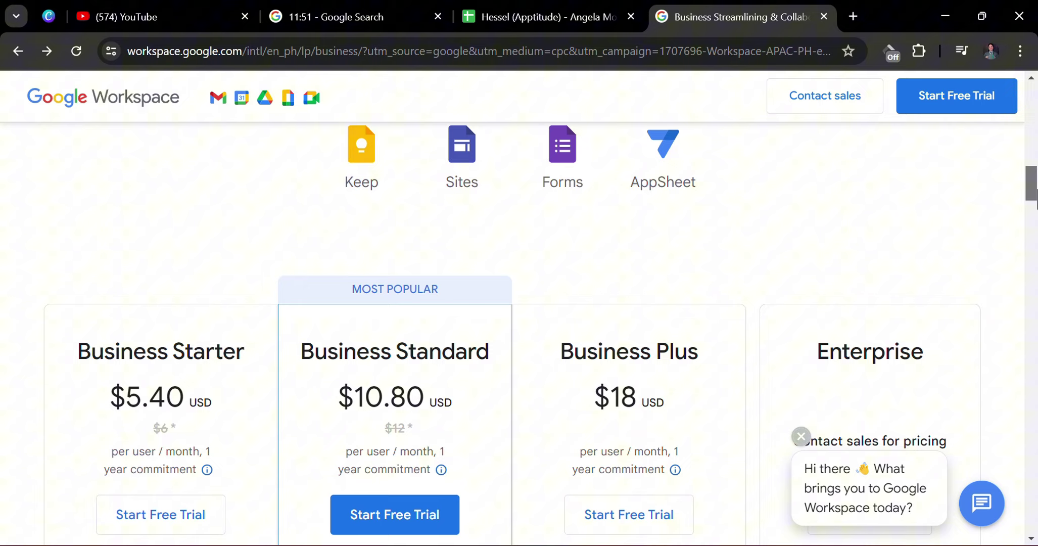
mouse_move(1034, 199)
left_mouse_down()
mouse_move(1034, 208)
mouse_move(1012, 154)
mouse_move(1008, 179)
mouse_move(996, 111)
left_mouse_up()
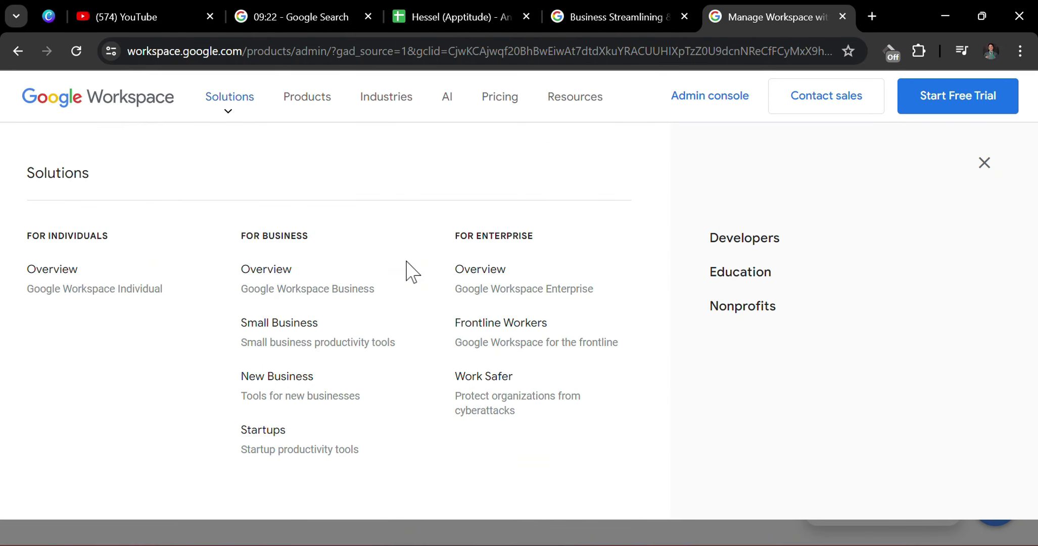
Open the Products menu listing Gmail, Calendar, Drive, Meet, Docs, Sheets, Slides and Chat.
left_click(315, 103)
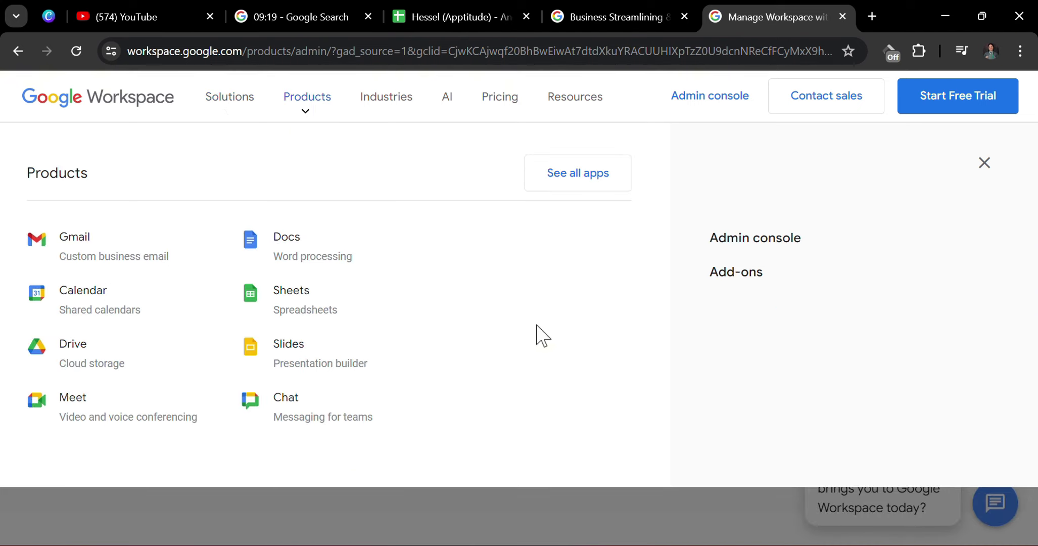